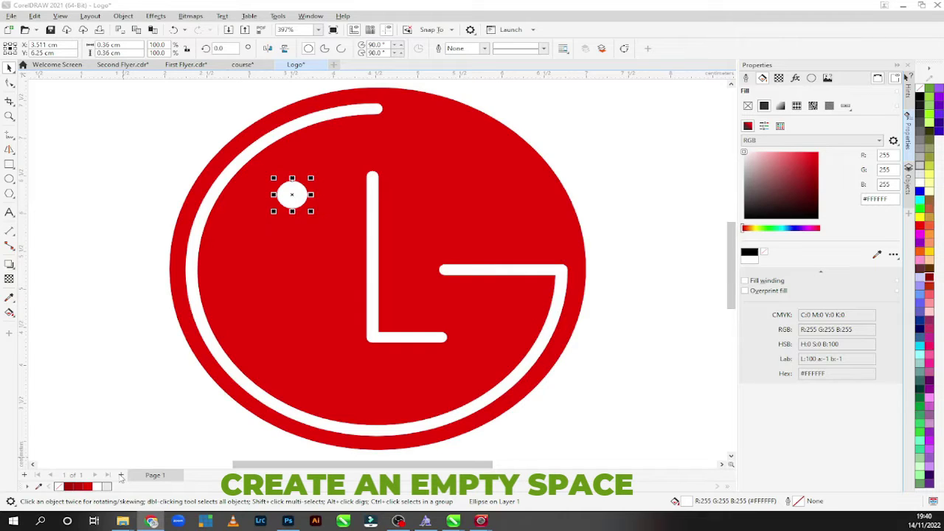
# Step: Insert a blank Page 2 after the page holding the red LG logo
pyautogui.click(120, 476)
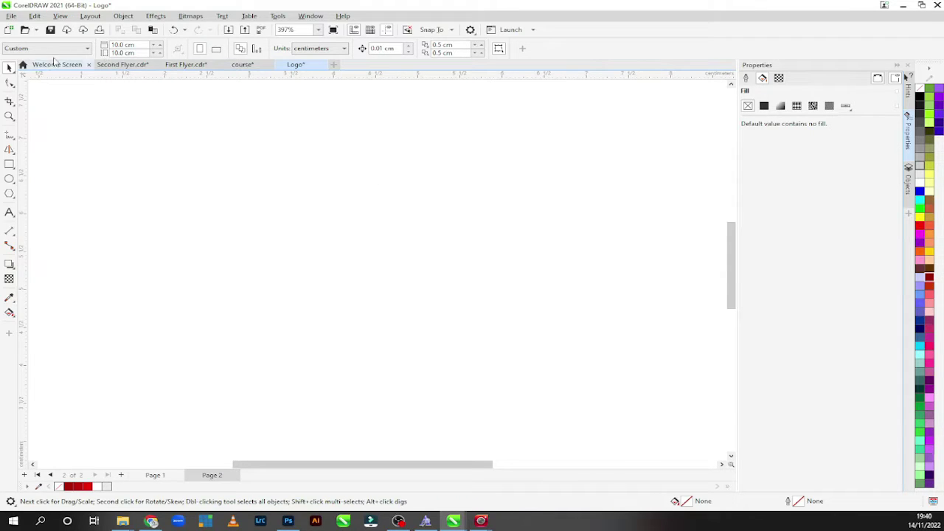
# Step: Draw a large ellipse on Page 2 and give it a uniform pure red (#FF0000) fill
pyautogui.click(9, 180)
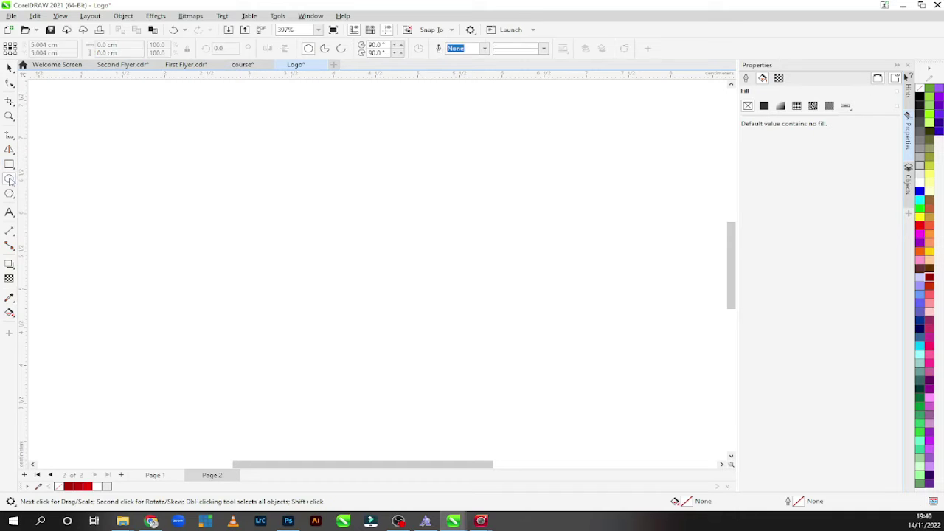
pyautogui.moveTo(198, 116)
pyautogui.mouseDown()
pyautogui.moveTo(282, 230)
pyautogui.moveTo(437, 339)
pyautogui.moveTo(502, 409)
pyautogui.moveTo(558, 436)
pyautogui.mouseUp()
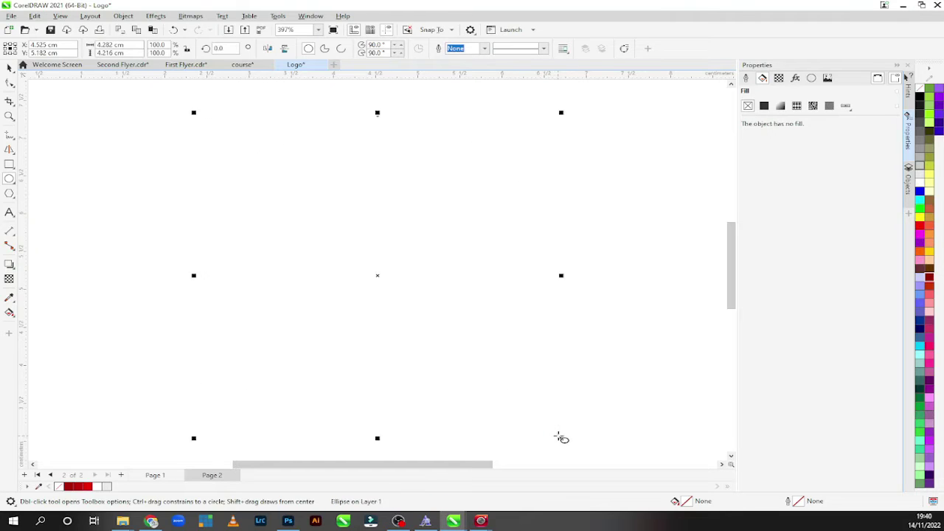
pyautogui.click(764, 106)
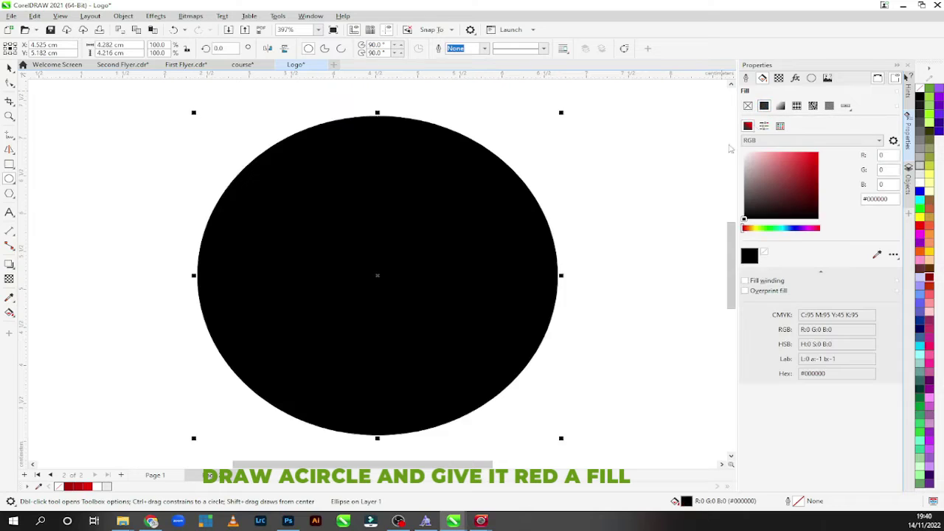
pyautogui.click(819, 154)
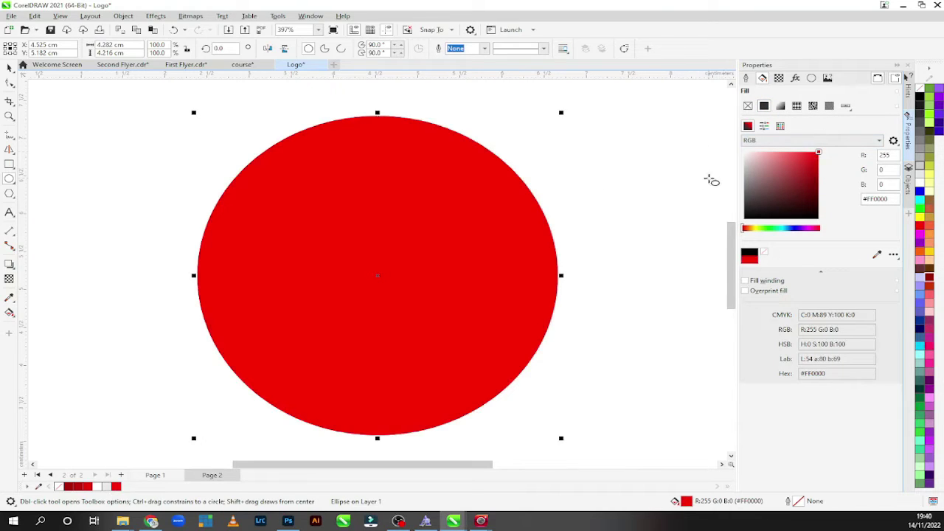
# Step: Copy the Page 2 red ellipse from the Objects docker and paste a duplicate in place
pyautogui.click(908, 175)
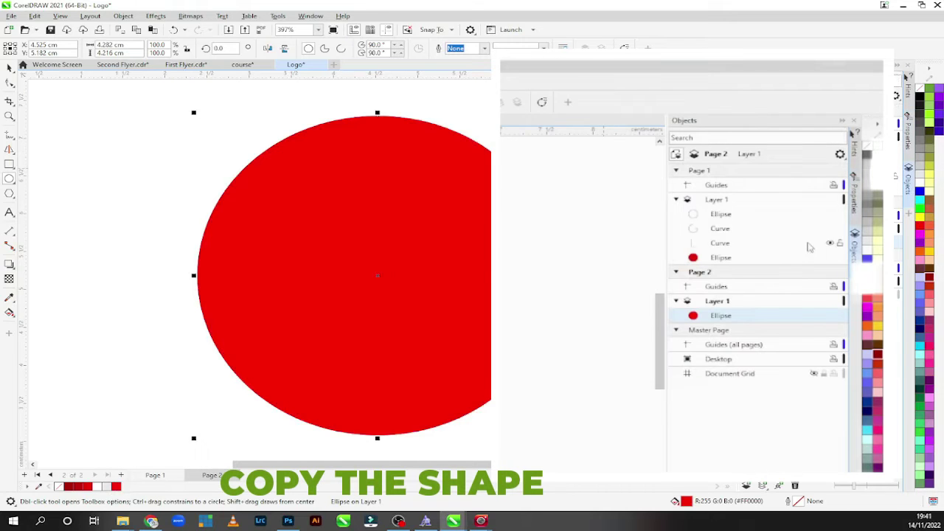
pyautogui.click(800, 193)
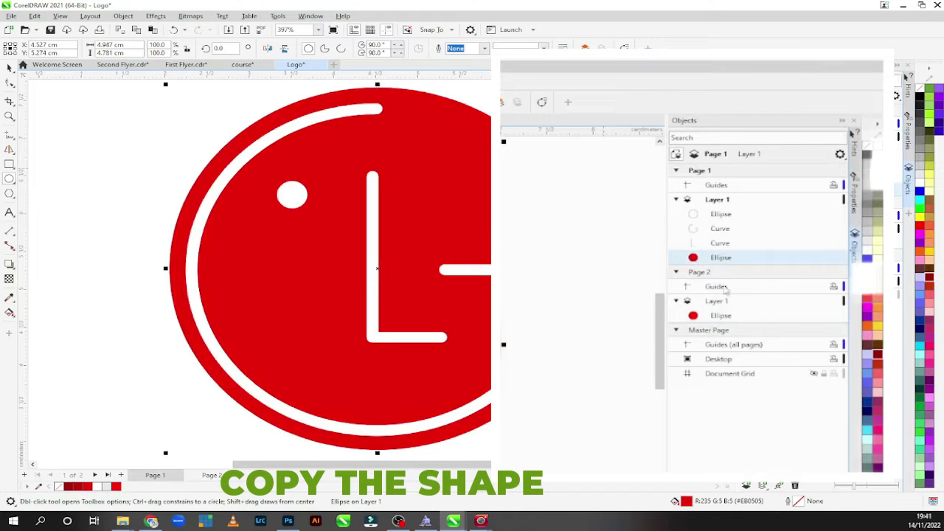
pyautogui.click(723, 315)
pyautogui.rightClick(732, 317)
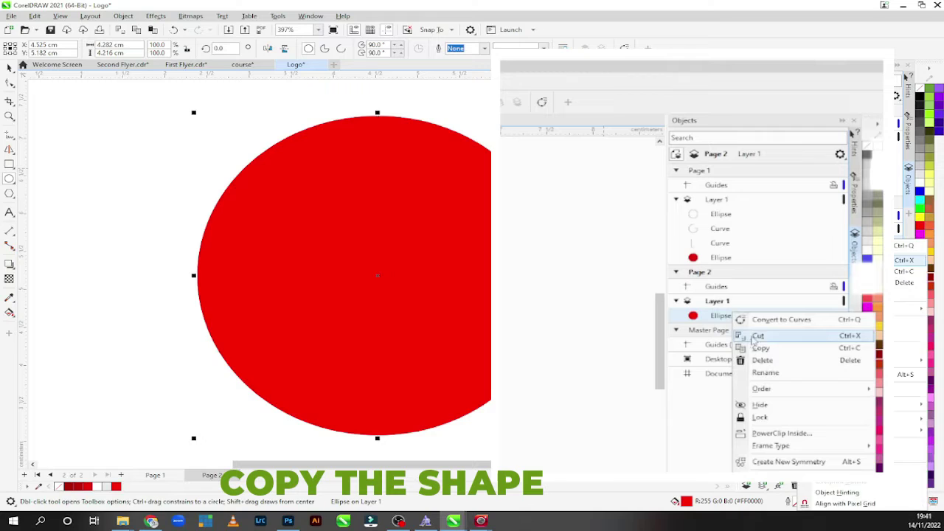
pyautogui.click(764, 349)
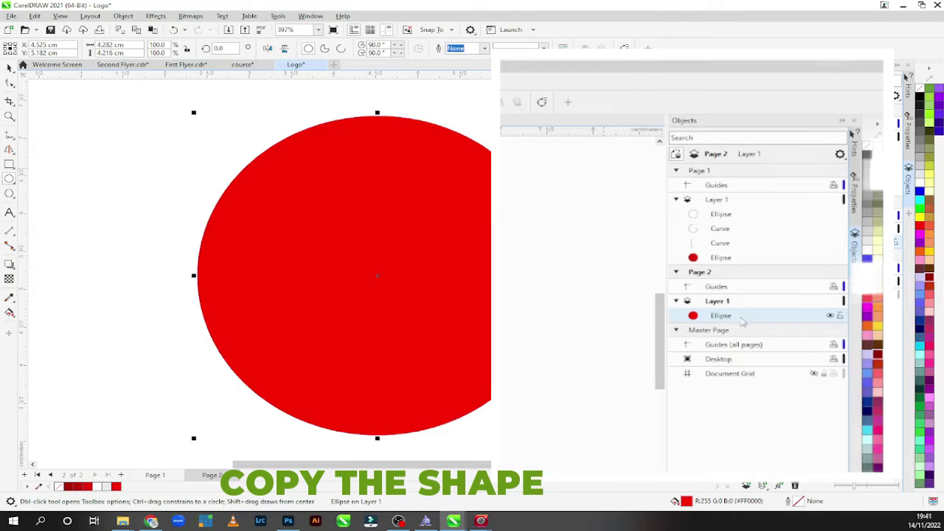
pyautogui.hotkey('ctrl', 'v')
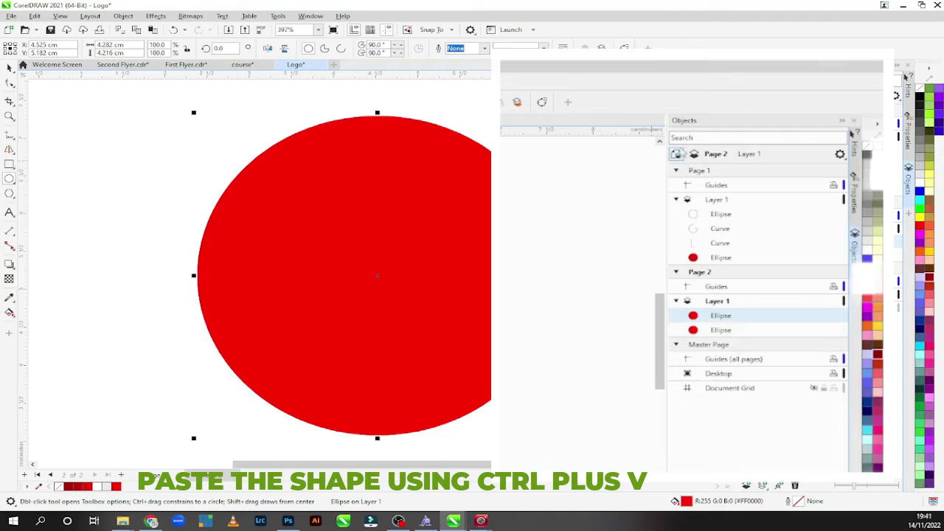
# Step: Remove the copied ellipse's fill and give it a 4.0 pt black outline
pyautogui.click(908, 129)
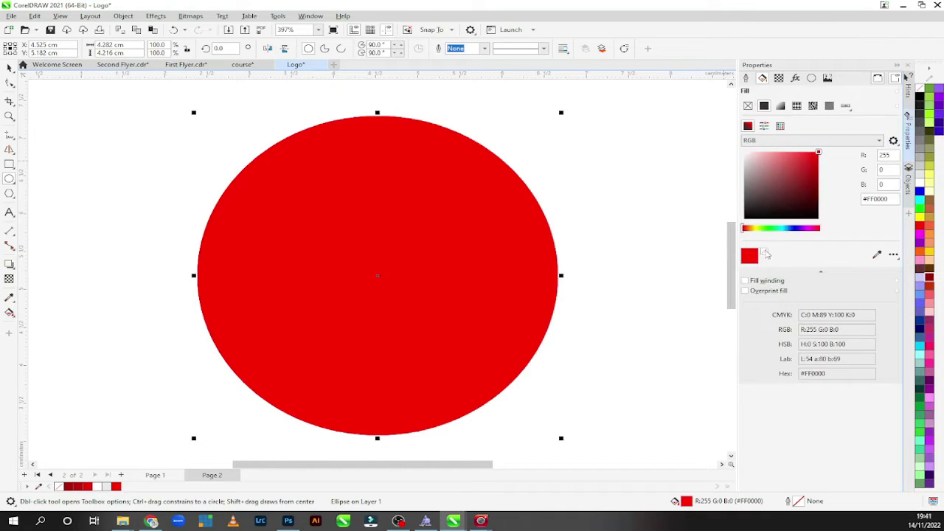
pyautogui.click(766, 254)
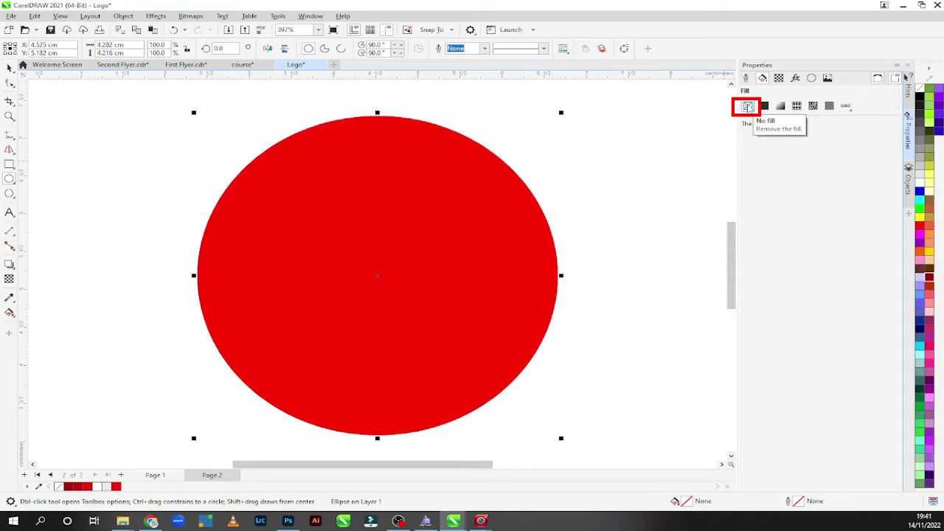
pyautogui.press('F12')
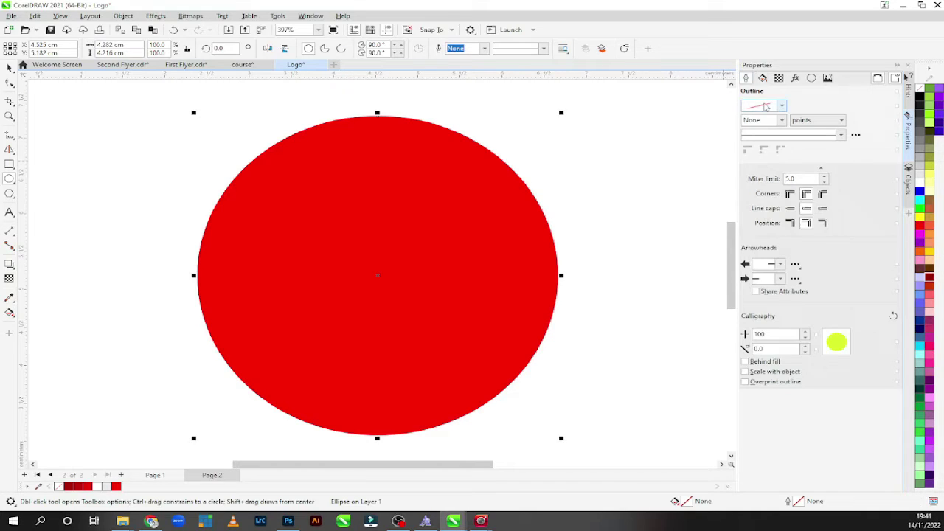
pyautogui.click(781, 121)
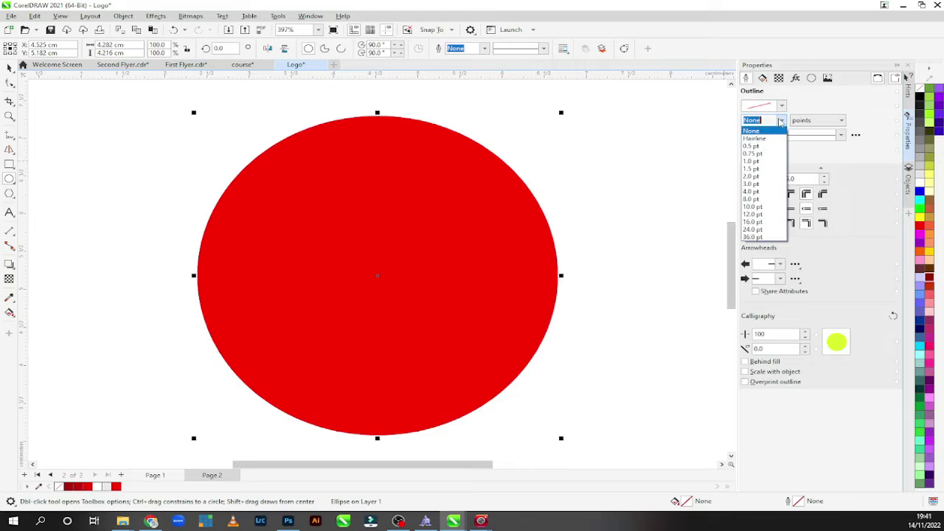
pyautogui.click(759, 193)
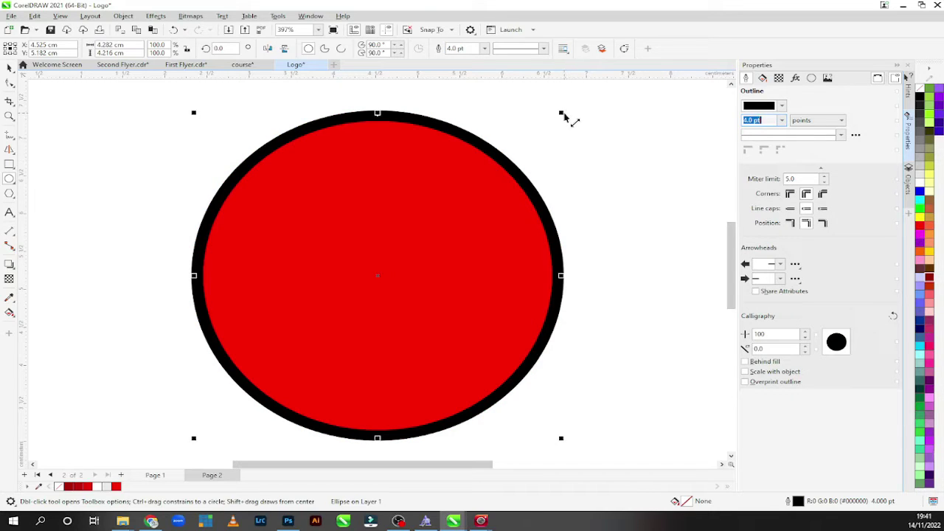
# Step: Shrink the outlined ellipse slightly and nudge it toward the red circle's centre
pyautogui.moveTo(563, 115); pyautogui.dragTo(531, 140)
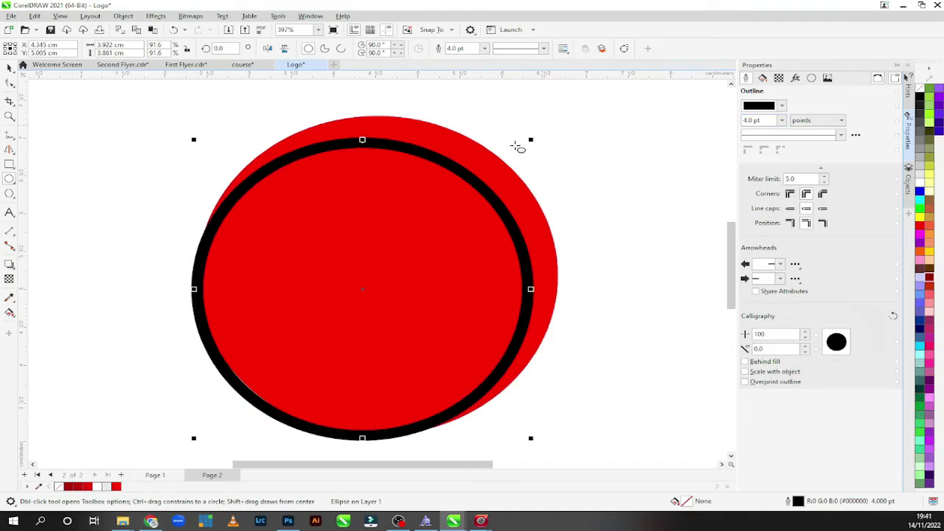
pyautogui.moveTo(479, 185); pyautogui.dragTo(477, 177)
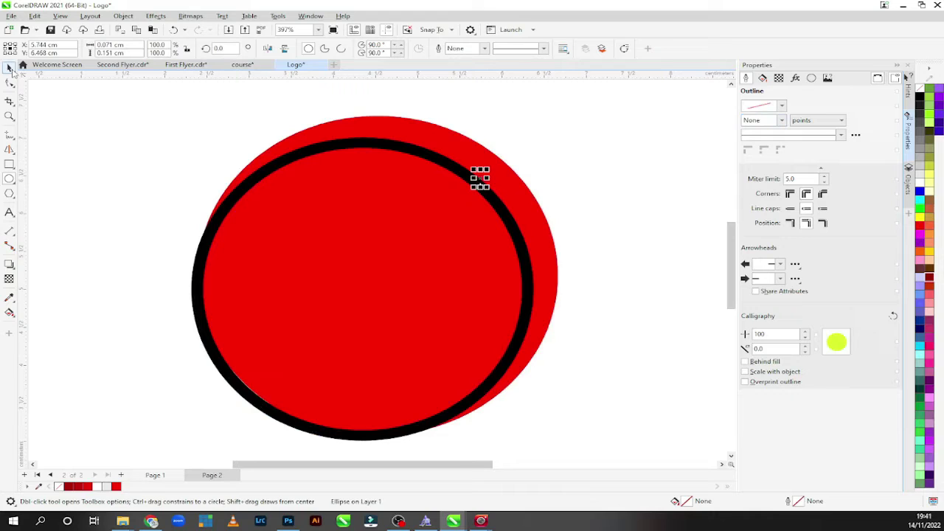
pyautogui.click(10, 67)
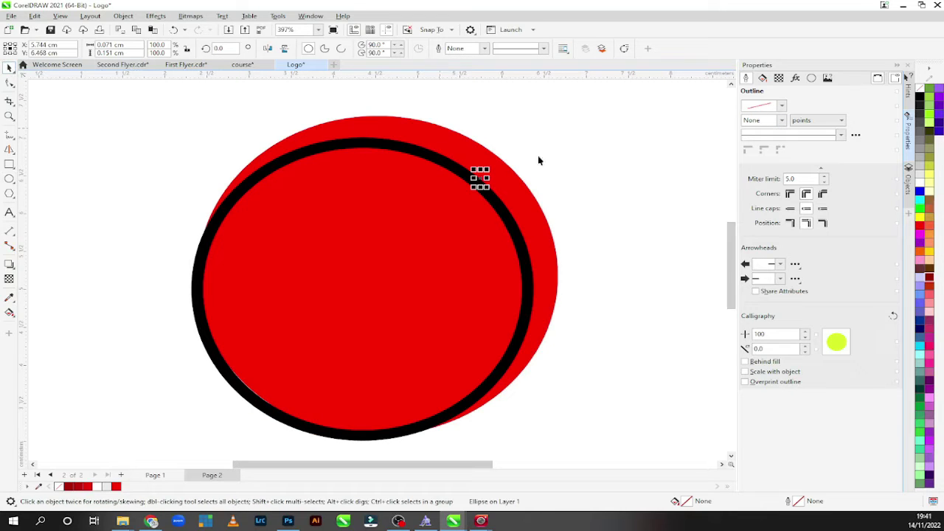
pyautogui.click(554, 164)
pyautogui.click(476, 181)
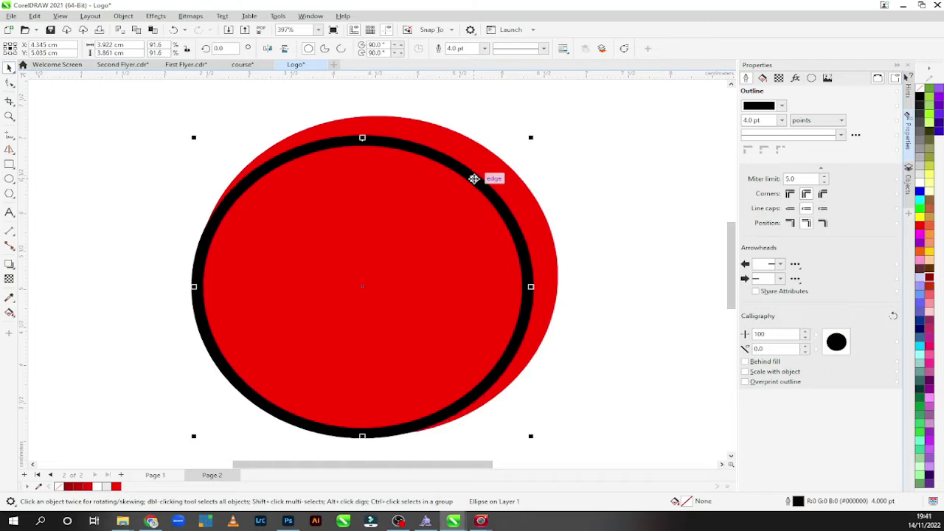
pyautogui.press('Up')
pyautogui.press('Up')
pyautogui.press('Right')
pyautogui.press('Right')
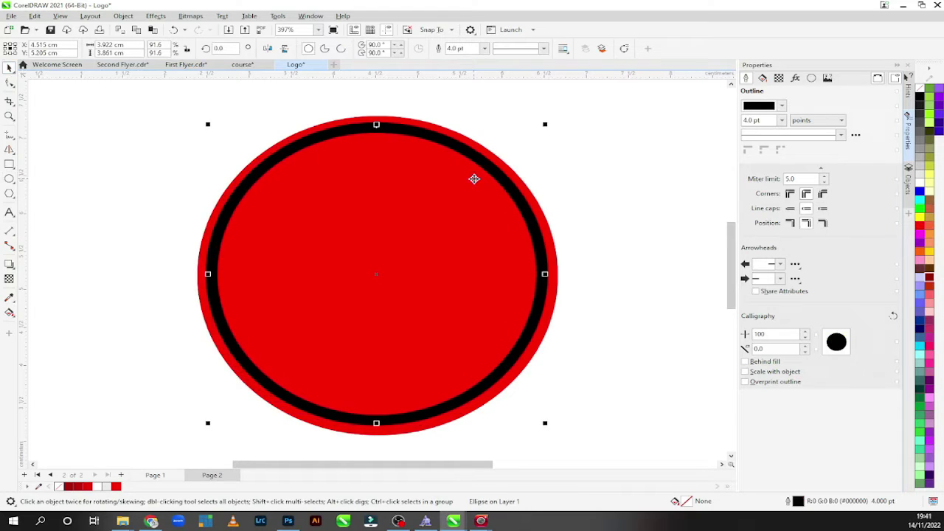
pyautogui.press('Down')
pyautogui.press('Right')
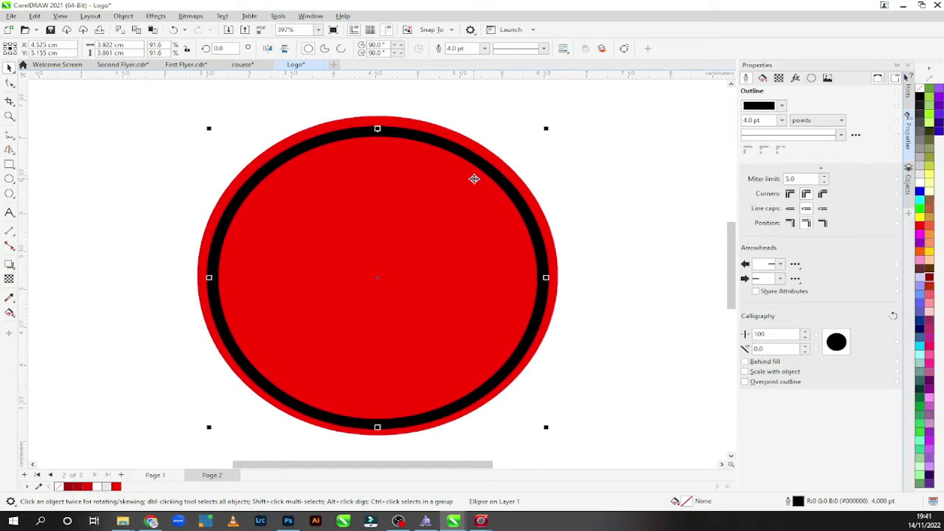
pyautogui.press('Up')
pyautogui.press('Up')
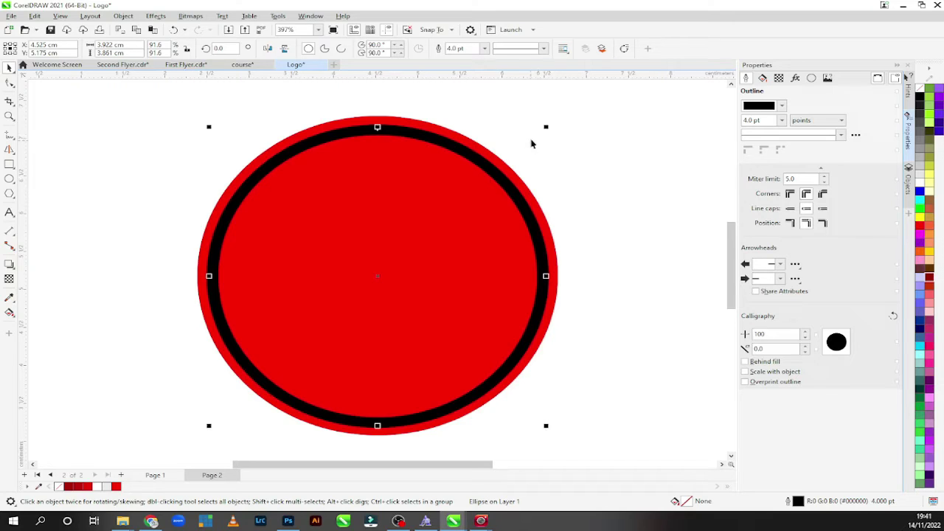
# Step: Scale the ring further to about 82.7% and centre it inside the red circle
pyautogui.moveTo(545, 127); pyautogui.dragTo(514, 144)
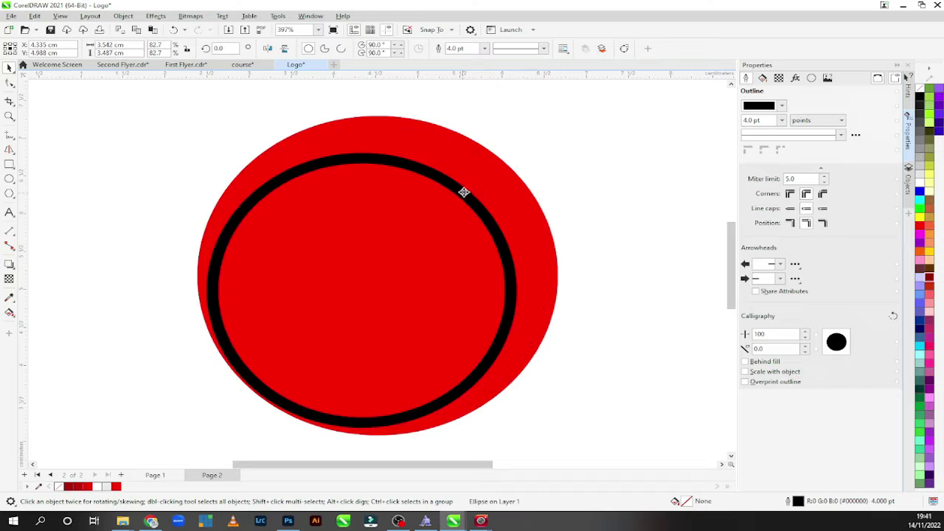
pyautogui.moveTo(463, 191); pyautogui.dragTo(480, 184)
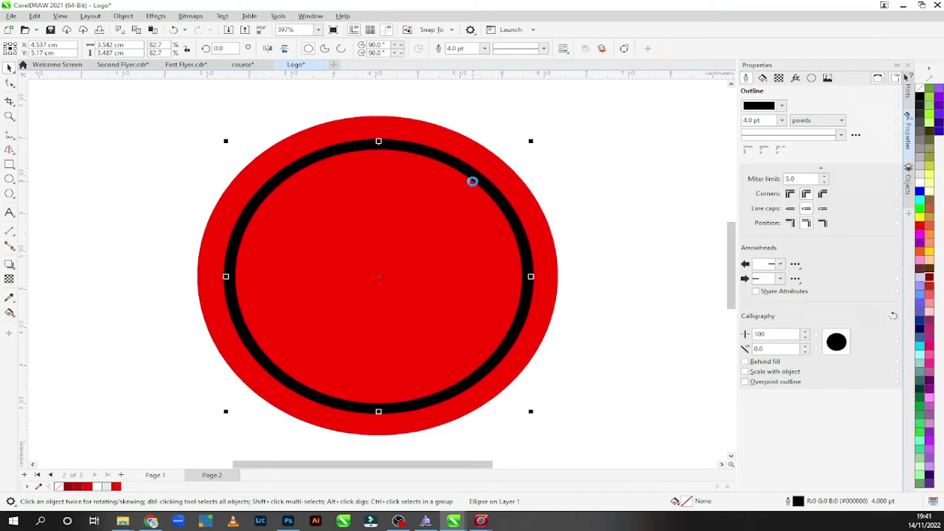
pyautogui.moveTo(472, 182); pyautogui.dragTo(472, 183)
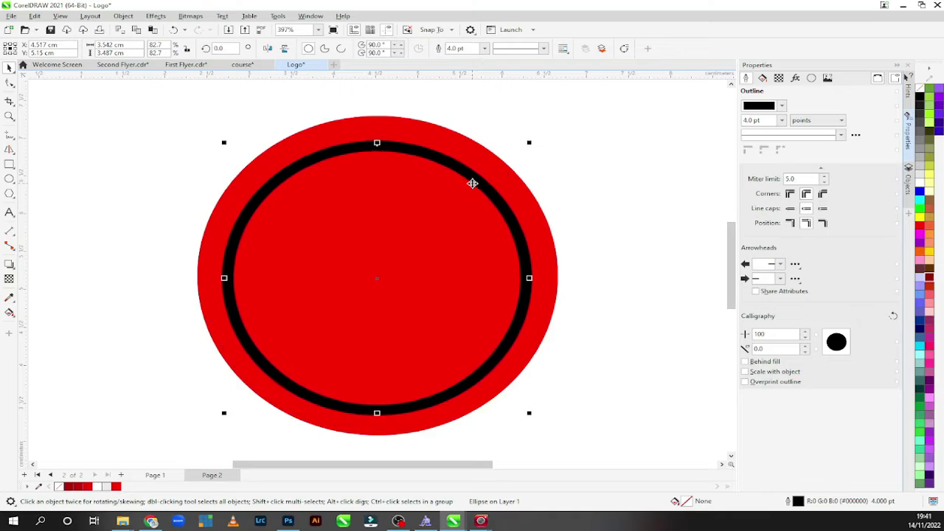
pyautogui.press('Up')
pyautogui.press('Up')
pyautogui.press('Right')
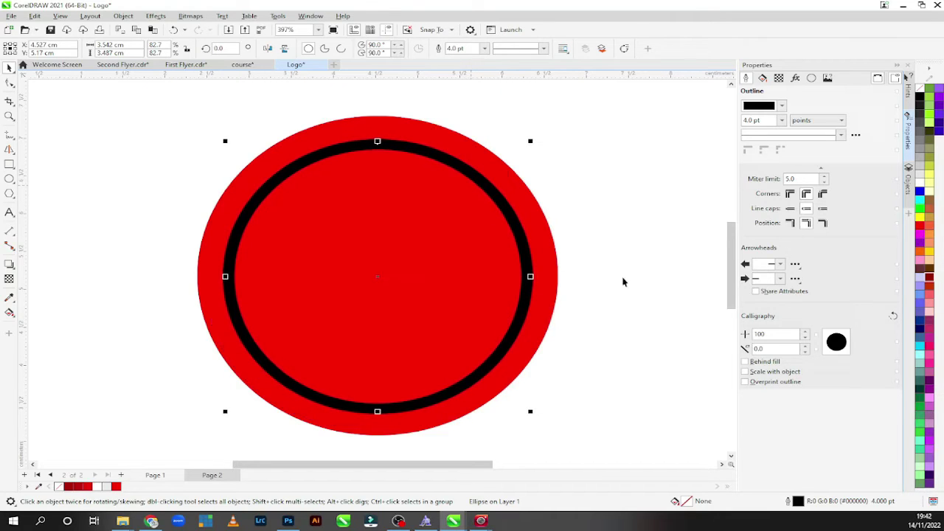
# Step: Recolour the inner ring's 4.0 pt outline white (#FFFFFF)
pyautogui.click(655, 289)
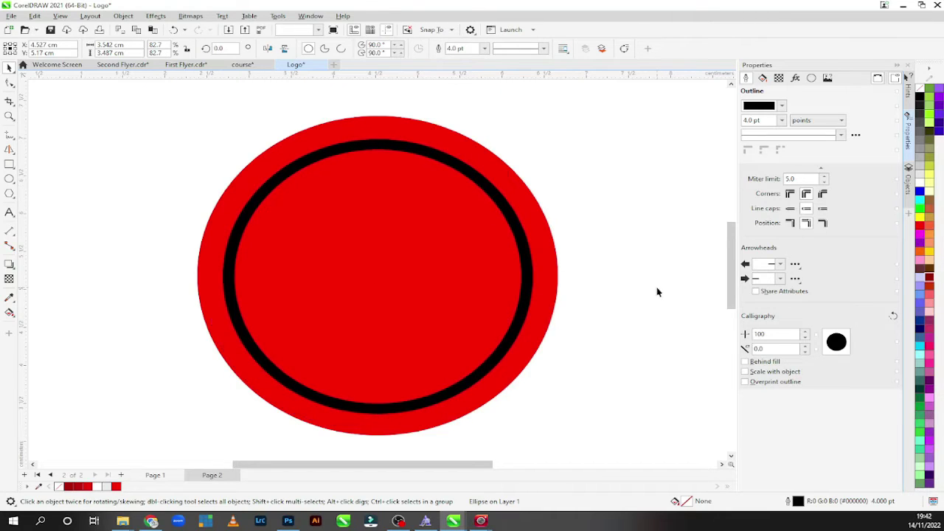
pyautogui.click(525, 278)
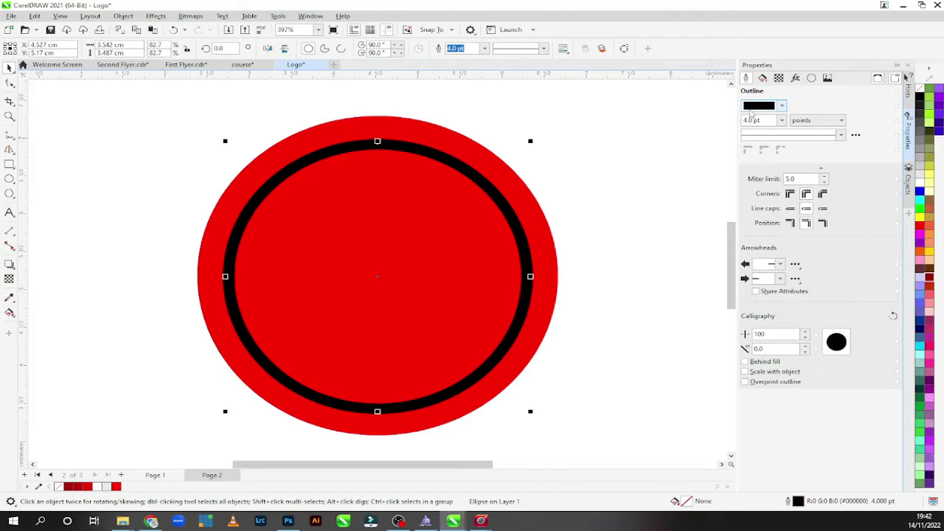
pyautogui.click(751, 108)
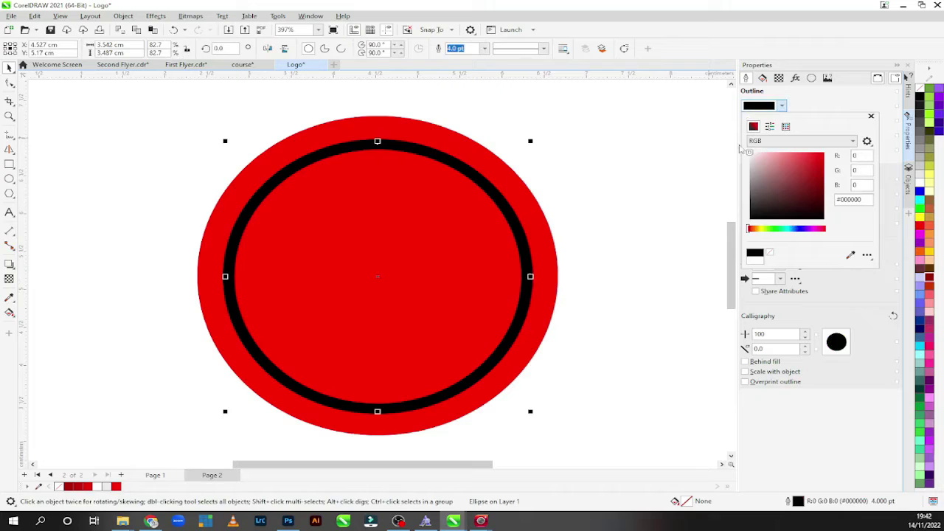
pyautogui.click(749, 153)
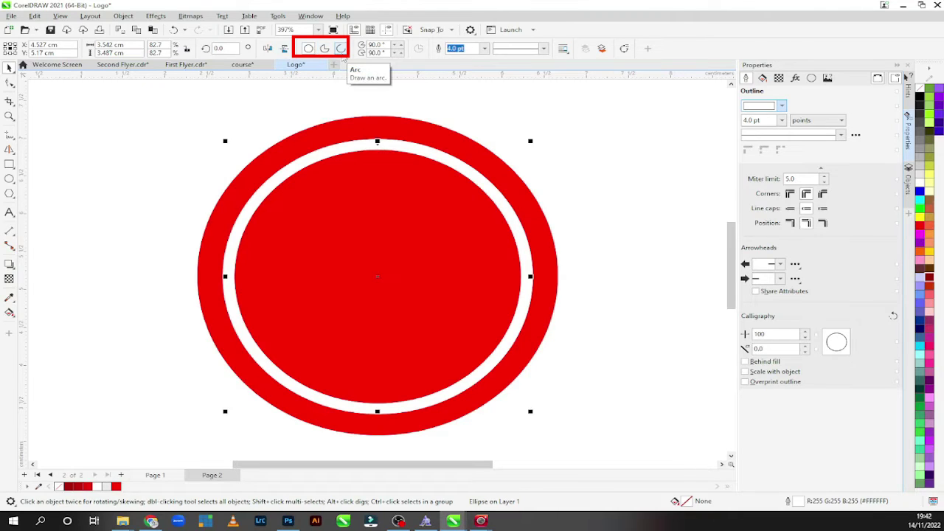
# Step: Turn the white ring into a 270° pie and mirror it vertically, open quarter at top right
pyautogui.click(340, 48)
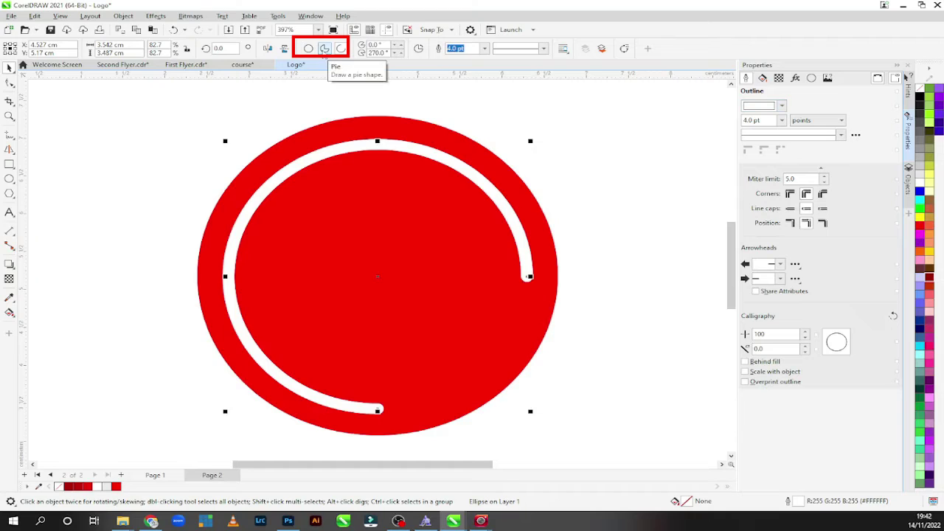
pyautogui.click(323, 49)
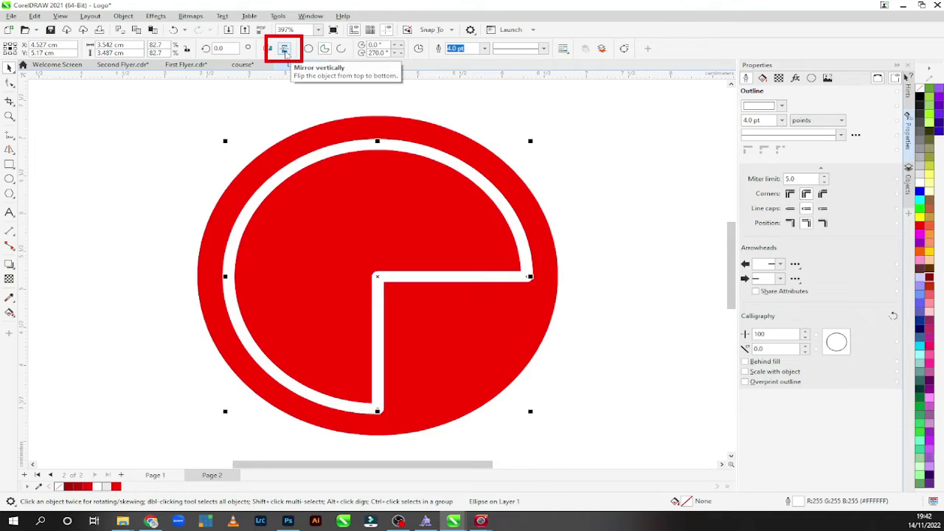
pyautogui.click(285, 50)
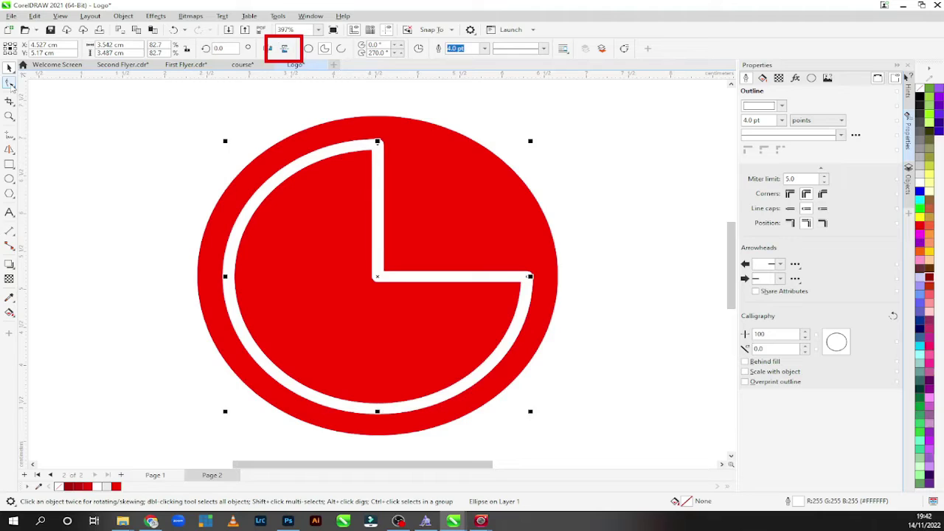
# Step: Convert the white pie outline to curves with the Shape tool
pyautogui.click(10, 84)
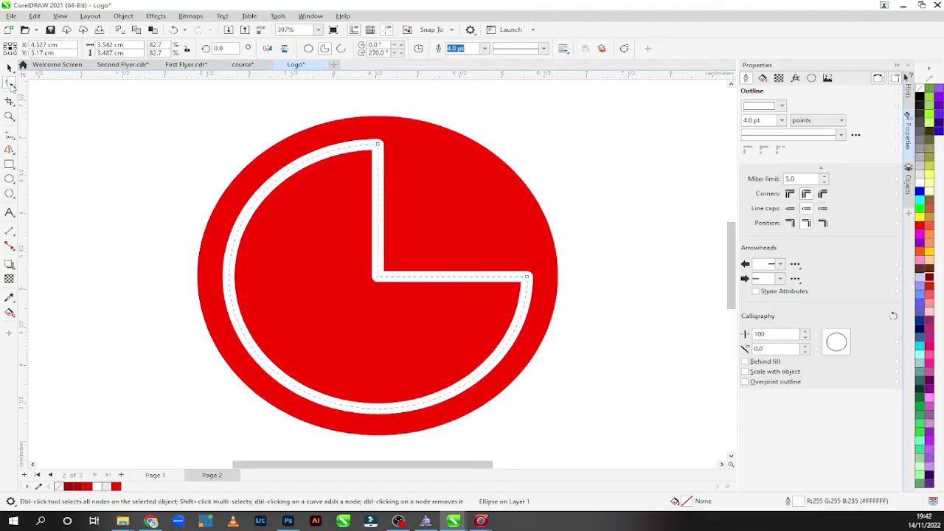
pyautogui.click(623, 51)
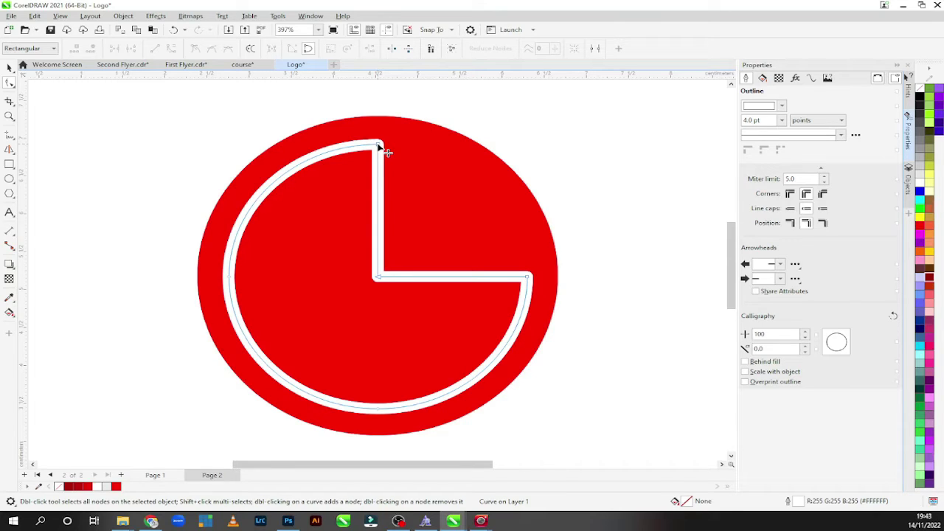
# Step: Break the pie curve at its top node and at a new node on the horizontal segment
pyautogui.click(379, 147)
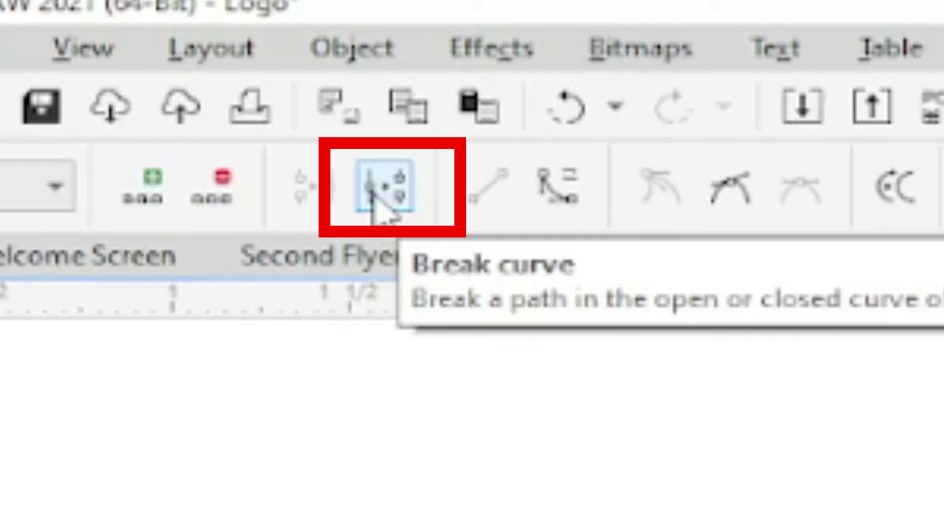
pyautogui.click(372, 193)
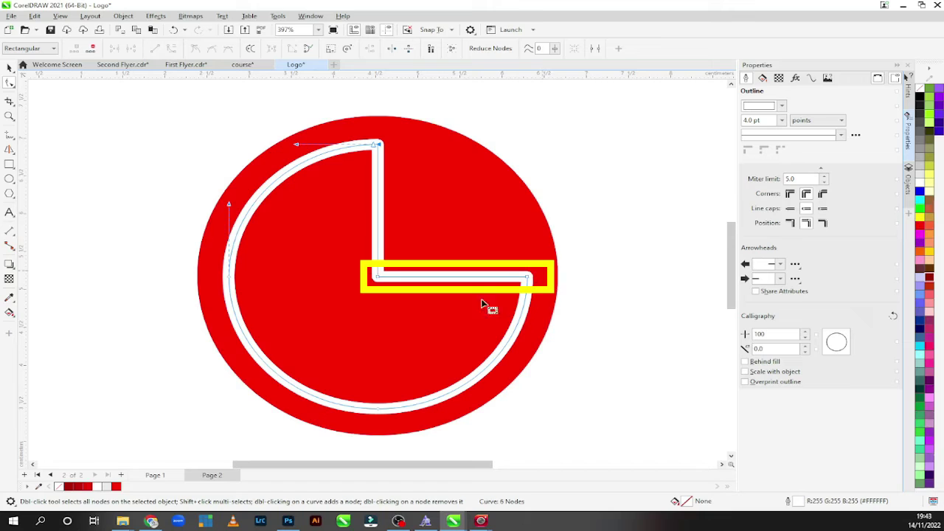
pyautogui.doubleClick(445, 280)
pyautogui.click(131, 50)
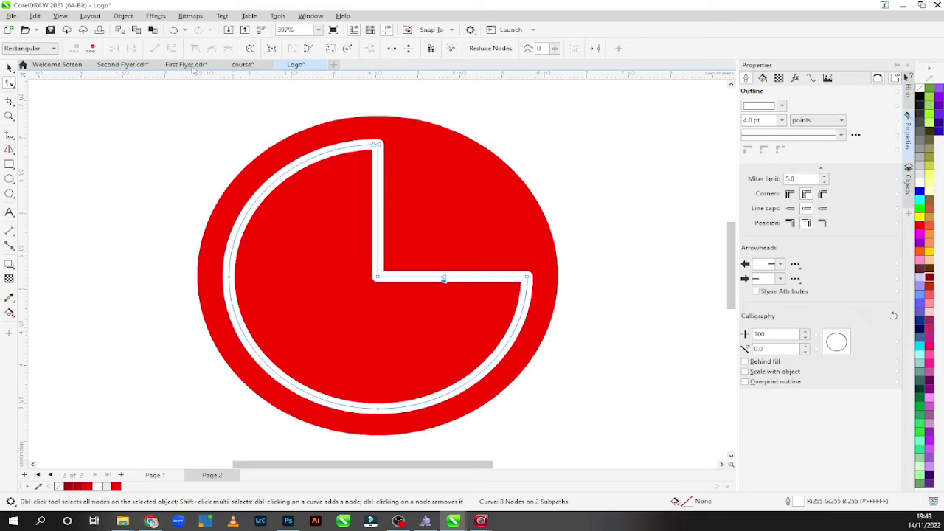
pyautogui.click(123, 16)
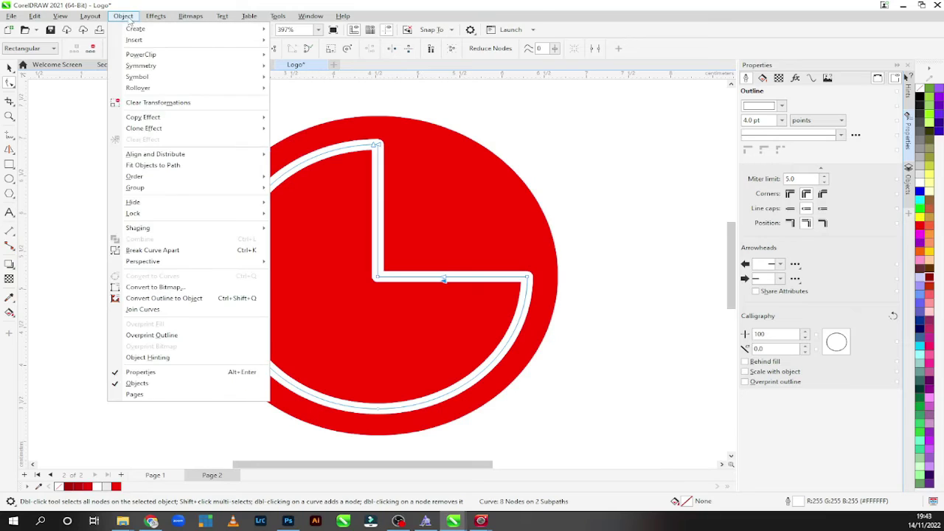
# Step: Break the curve apart into two objects and move the L piece lower inside the circle
pyautogui.click(196, 252)
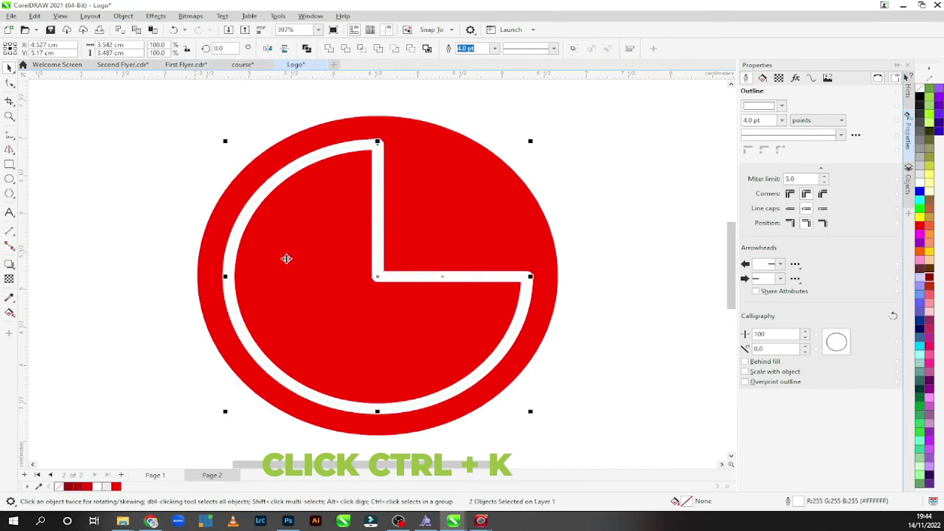
pyautogui.click(623, 235)
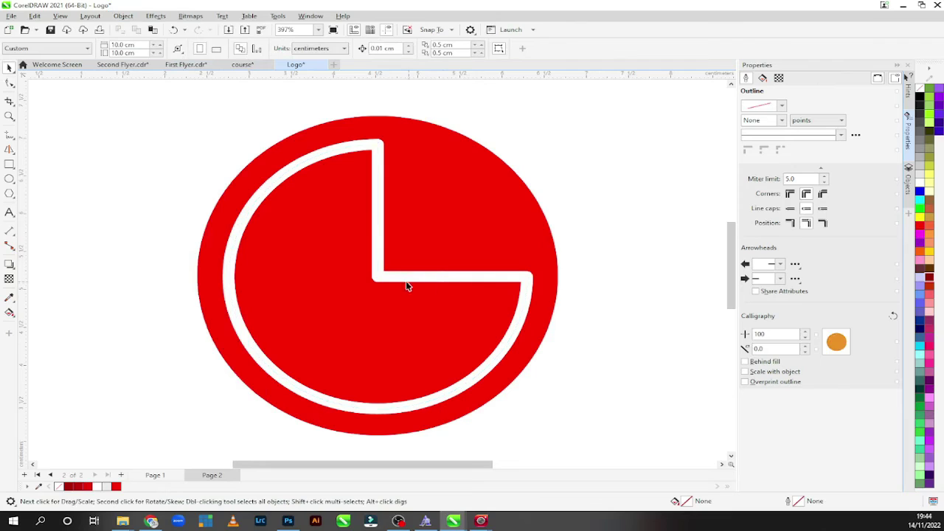
pyautogui.click(381, 279)
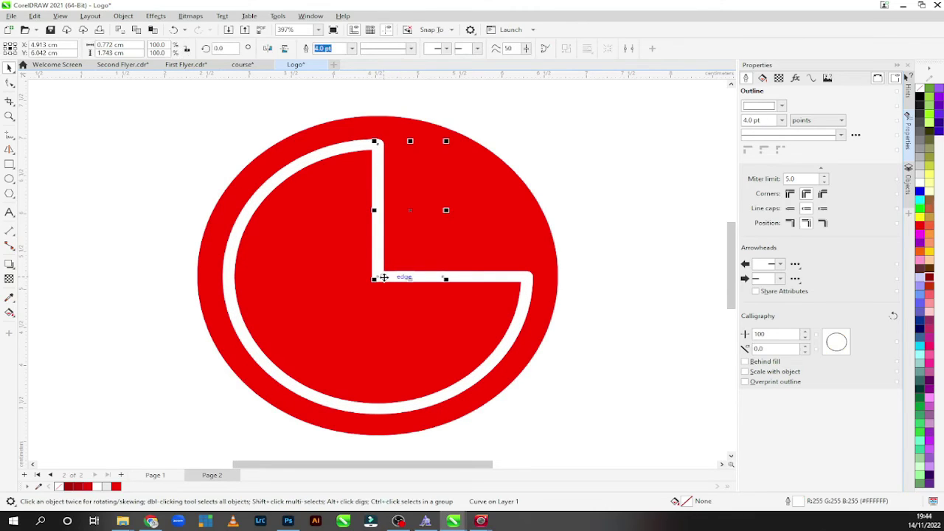
pyautogui.moveTo(382, 278); pyautogui.dragTo(376, 333)
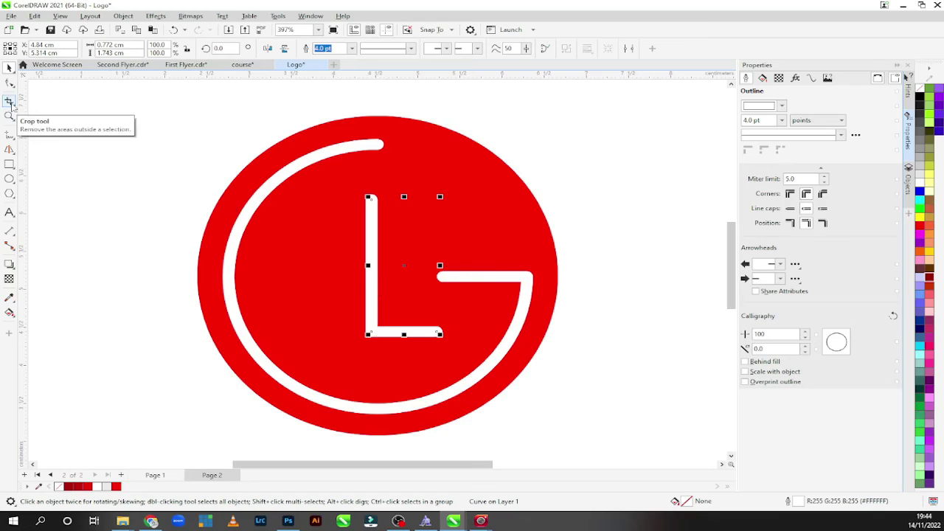
# Step: Draw a small 0.26 × 0.24 cm ellipse inside the red circle, left of the L's top
pyautogui.click(9, 179)
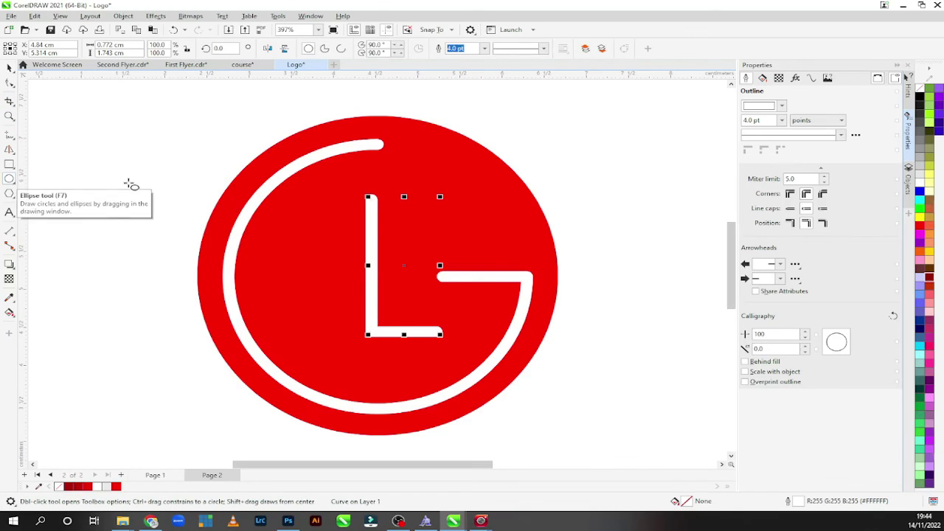
pyautogui.click(299, 211)
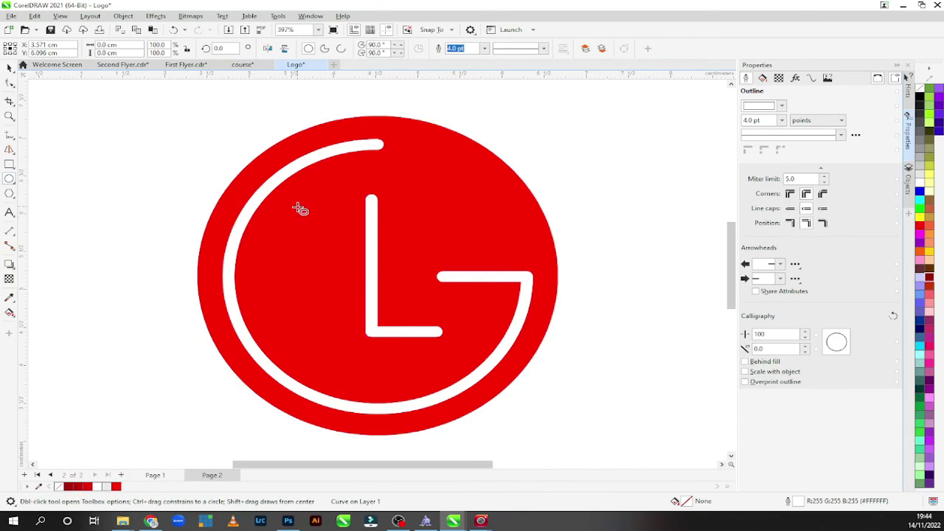
pyautogui.moveTo(297, 207); pyautogui.dragTo(323, 228)
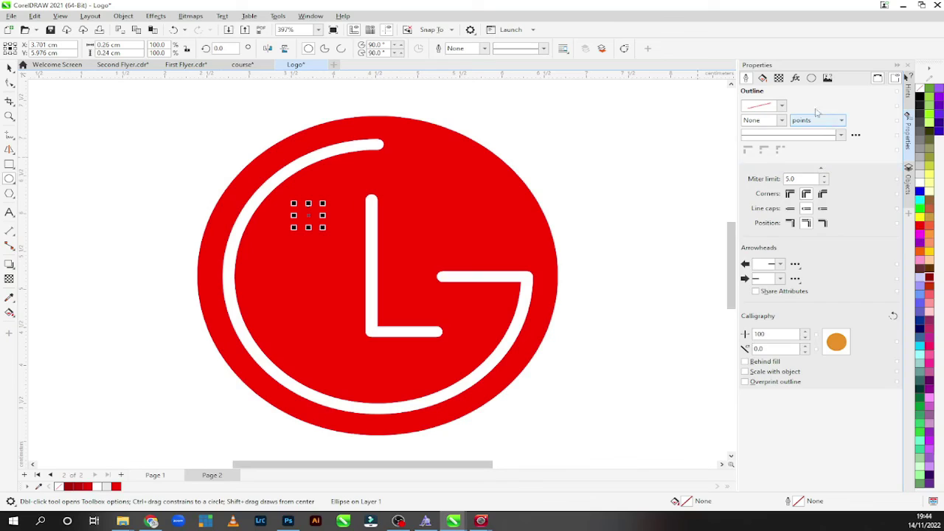
# Step: Give the small ellipse a white uniform fill
pyautogui.click(762, 79)
pyautogui.click(765, 106)
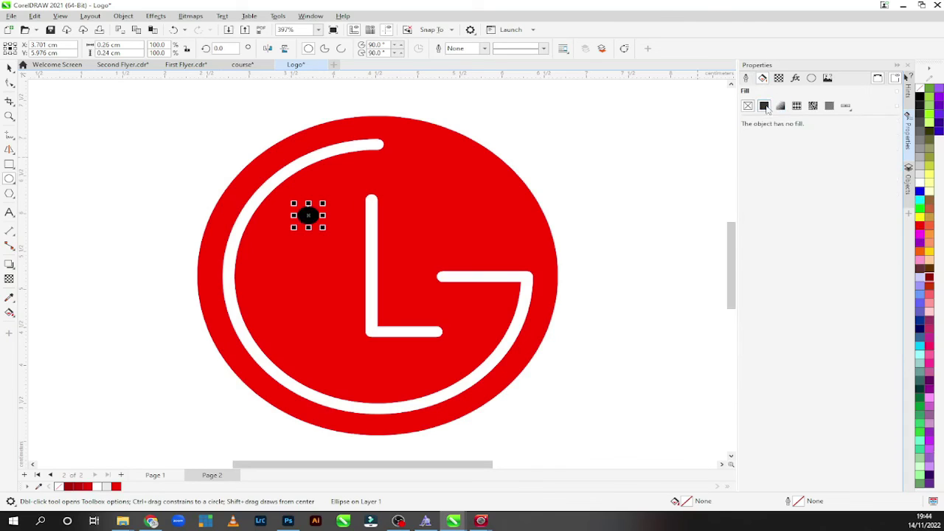
pyautogui.moveTo(759, 164); pyautogui.dragTo(743, 145)
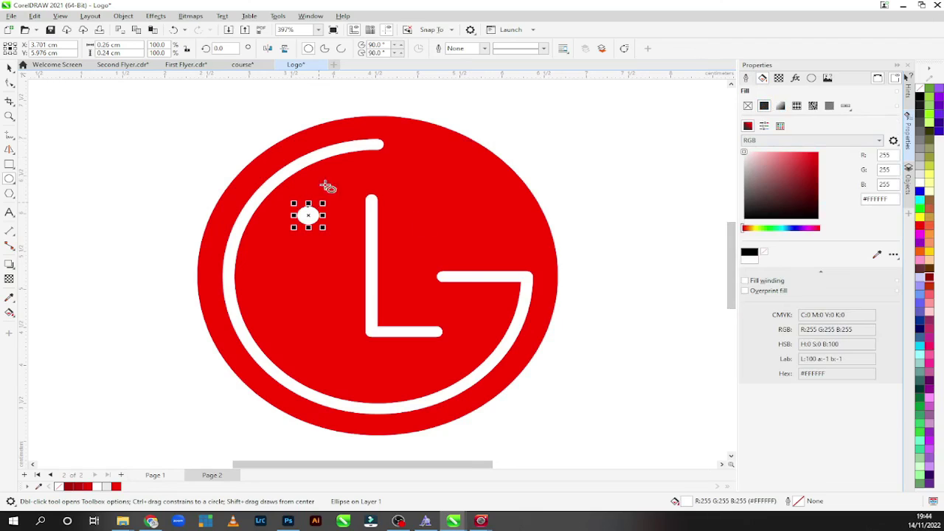
pyautogui.click(12, 69)
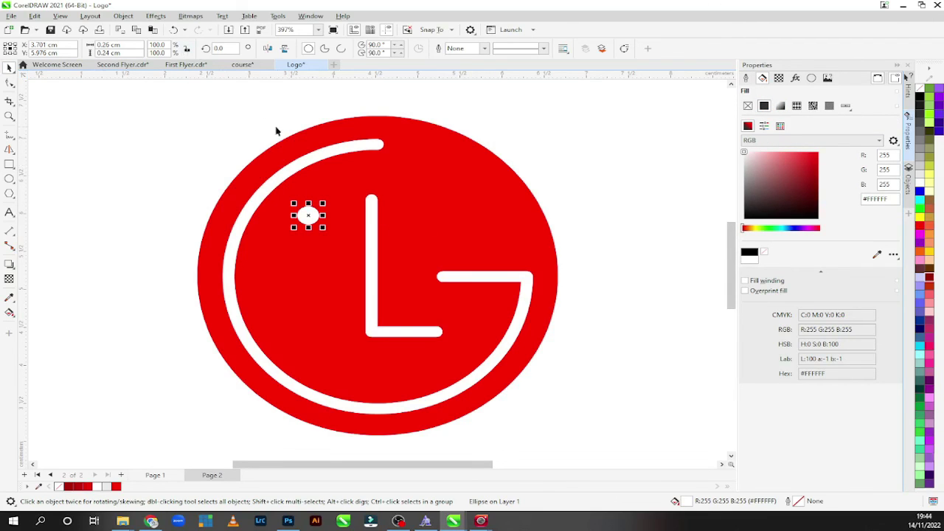
pyautogui.moveTo(731, 300); pyautogui.dragTo(730, 258)
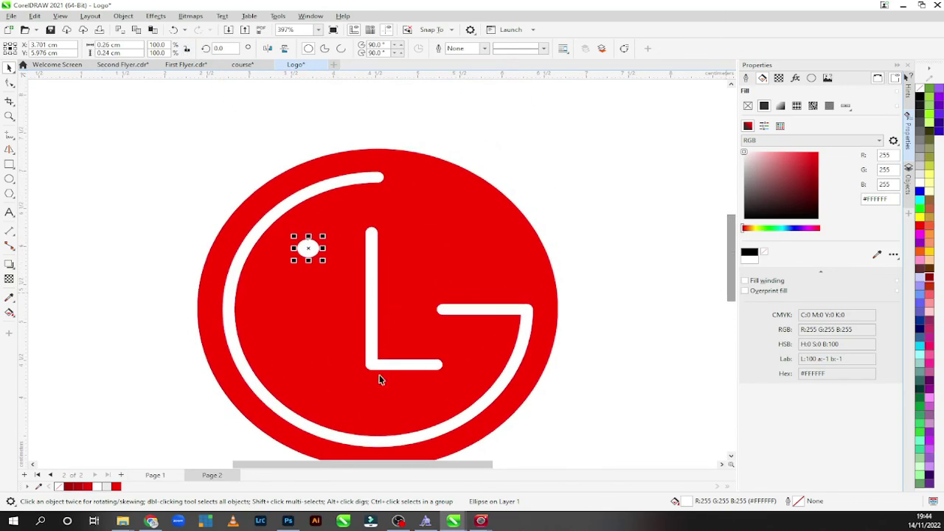
pyautogui.click(370, 361)
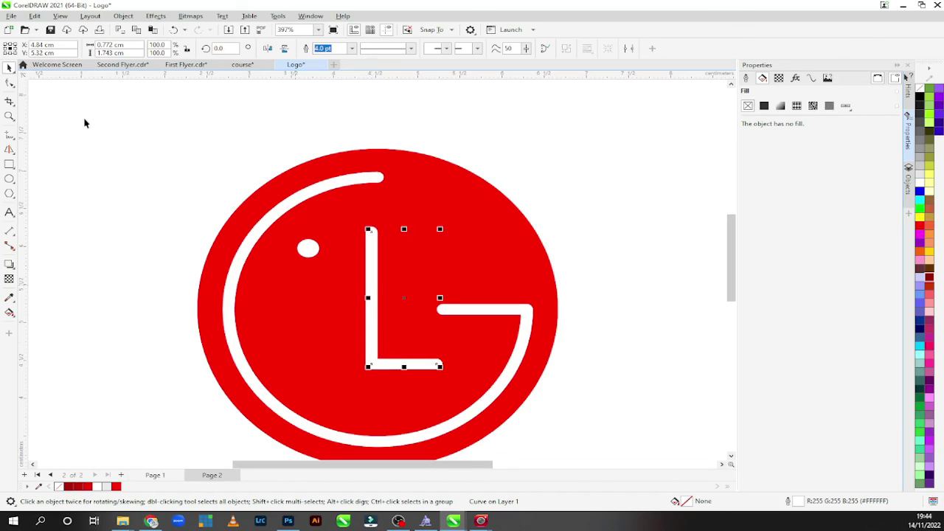
pyautogui.click(10, 83)
pyautogui.click(10, 67)
pyautogui.click(464, 229)
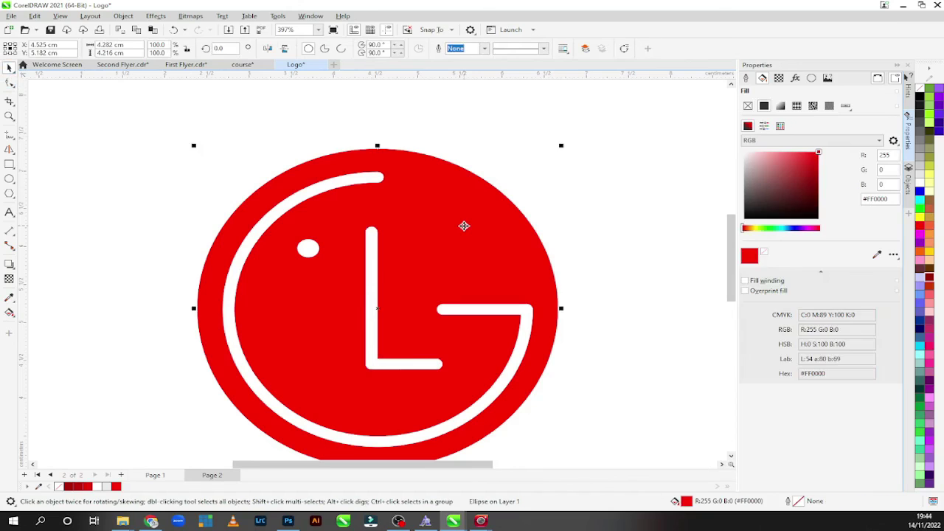